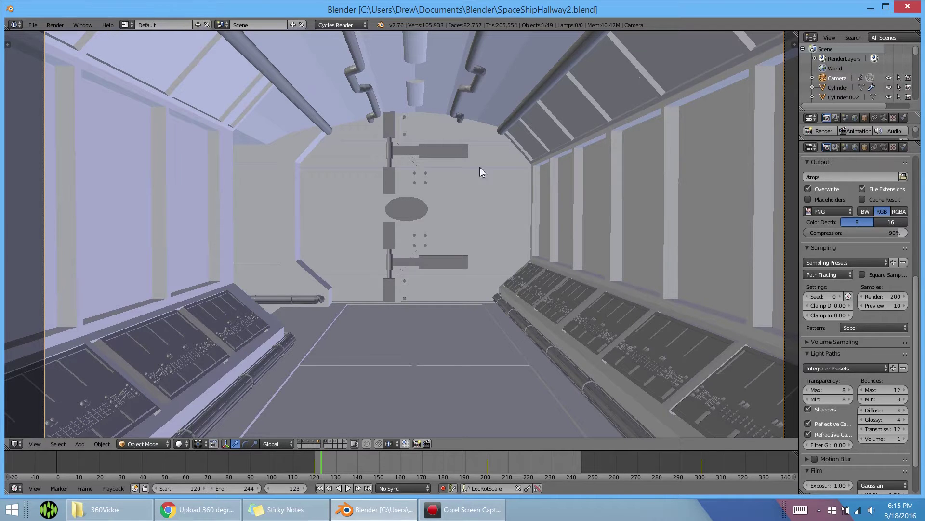
# - Switch to a wireframe top view of the ship and frame the hallway module and camera
pyautogui.moveTo(479, 167); pyautogui.dragTo(371, 348, button='middle')
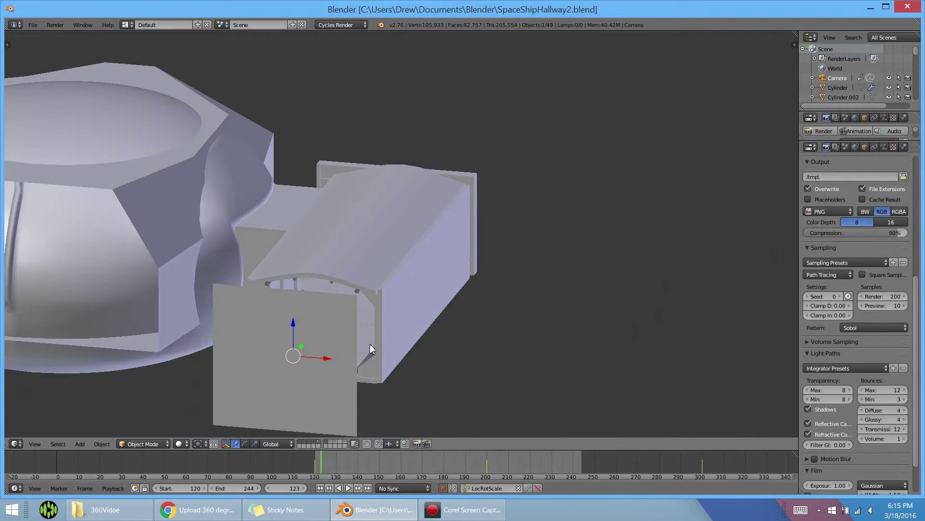
pyautogui.press('KP_0')
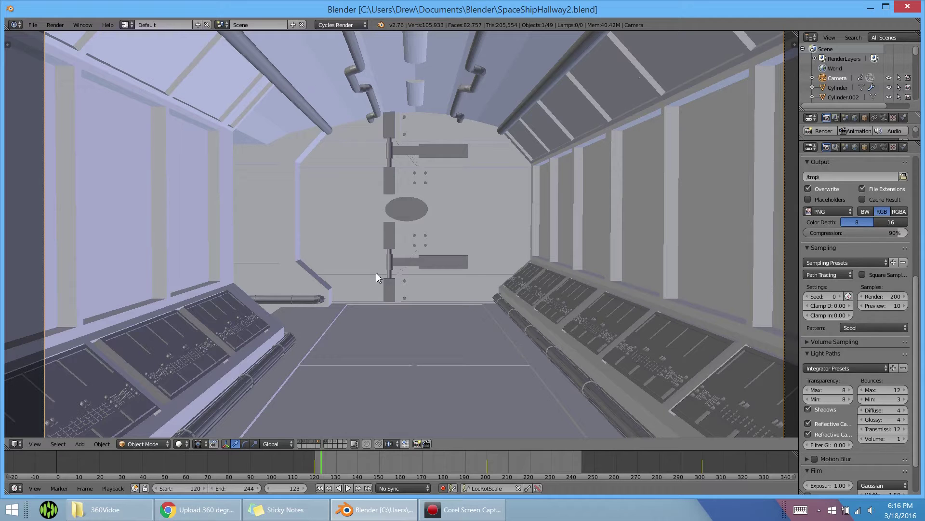
pyautogui.moveTo(267, 293)
pyautogui.mouseDown(button='middle')
pyautogui.moveTo(341, 287)
pyautogui.moveTo(300, 339)
pyautogui.moveTo(269, 325)
pyautogui.moveTo(278, 281)
pyautogui.mouseUp(button='middle')
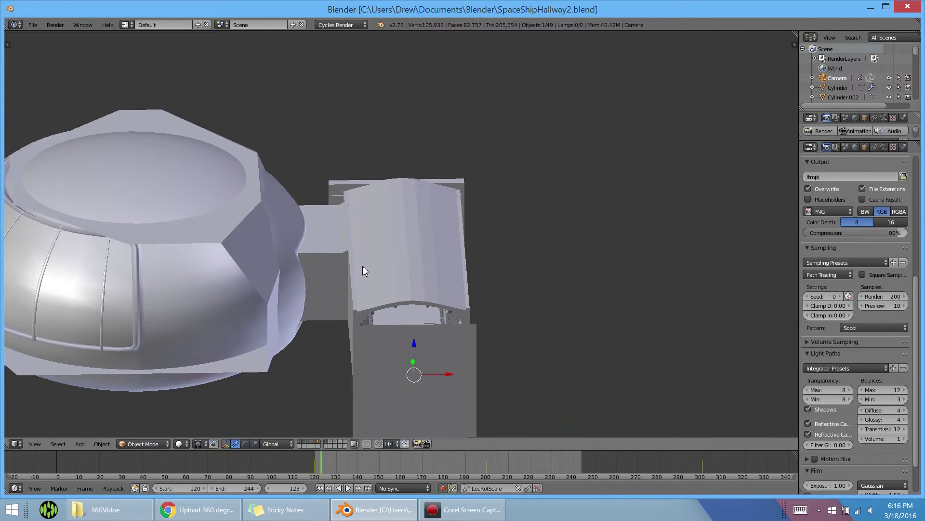
pyautogui.press('KP_7')
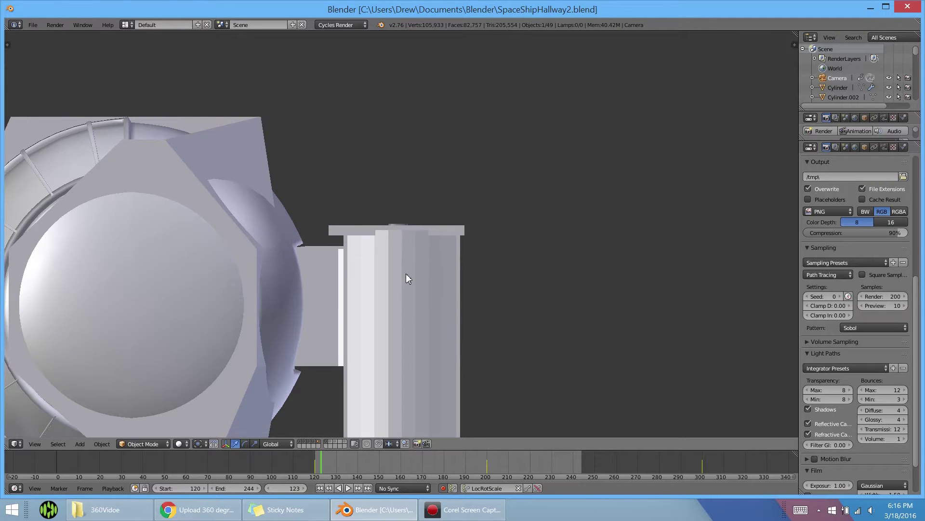
pyautogui.keyDown('shift'); pyautogui.moveTo(406, 274); pyautogui.dragTo(421, 103, button='middle'); pyautogui.keyUp('shift')
pyautogui.press('z')
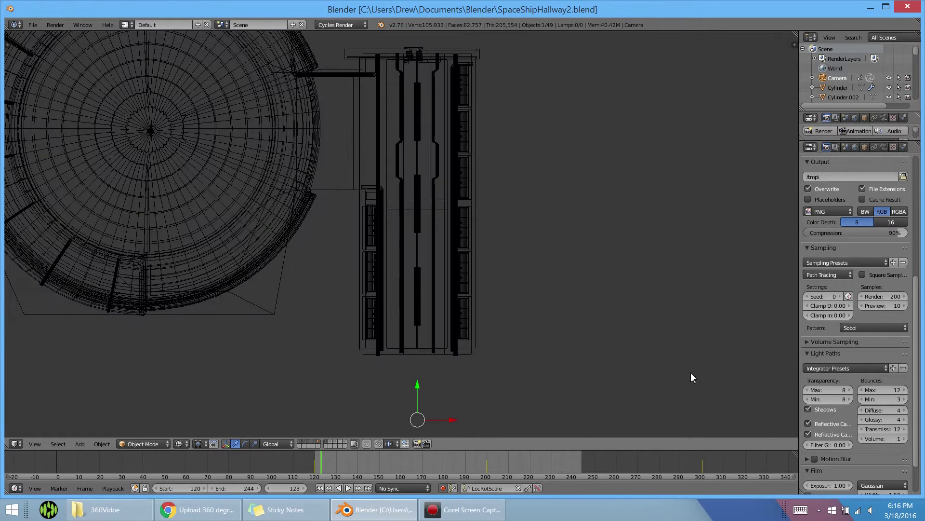
pyautogui.press('n')
pyautogui.click(722, 340)
pyautogui.click(721, 340)
pyautogui.press('n')
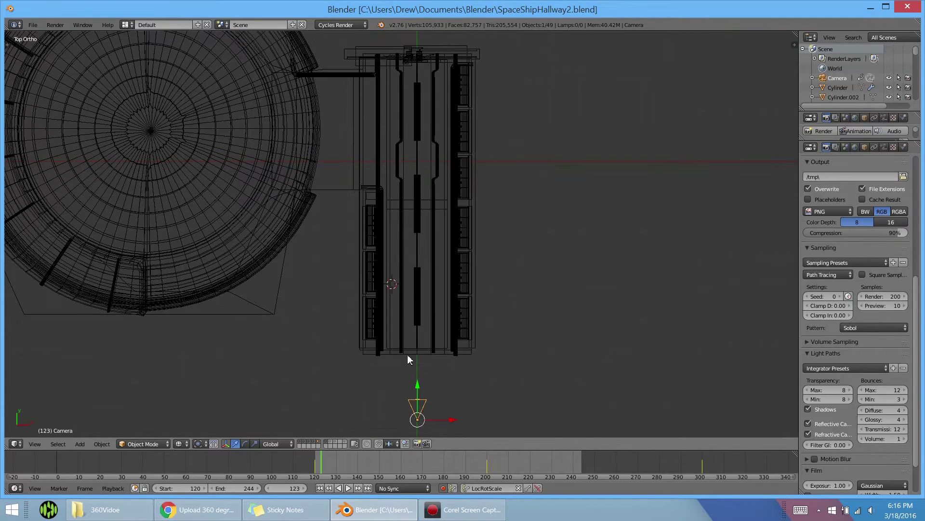
pyautogui.keyDown('shift'); pyautogui.moveTo(452, 348); pyautogui.dragTo(458, 222, button='middle'); pyautogui.keyUp('shift')
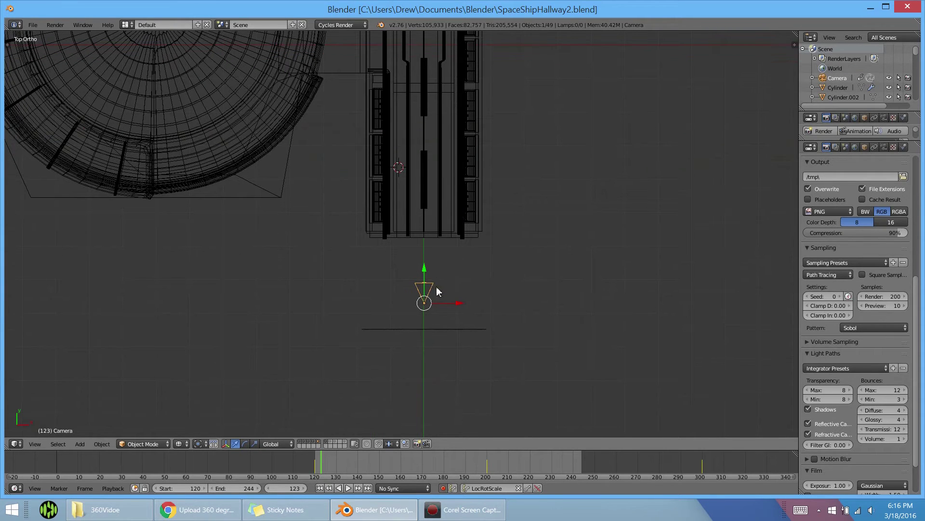
pyautogui.keyDown('shift'); pyautogui.moveTo(437, 290); pyautogui.dragTo(440, 335, button='middle'); pyautogui.keyUp('shift')
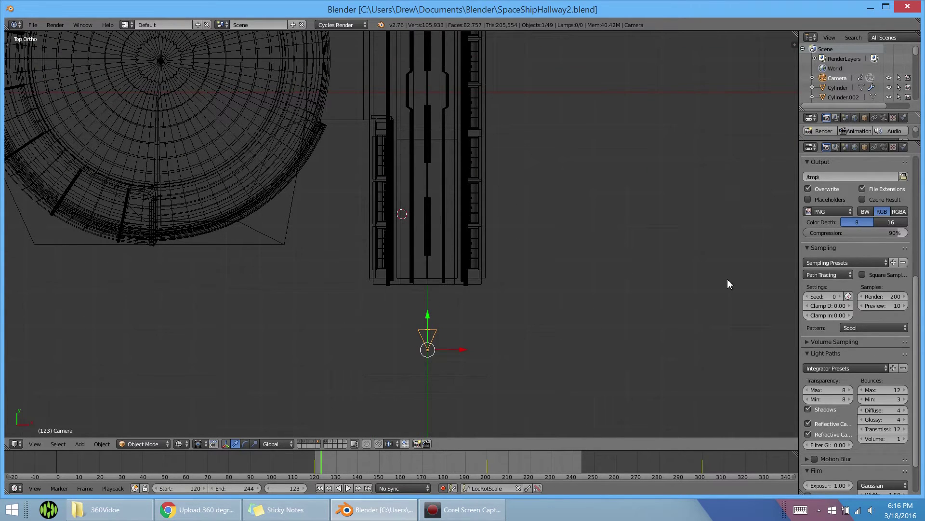
# - At frame 101, move the camera into the hallway and rotate it 90° about X
pyautogui.click(274, 465)
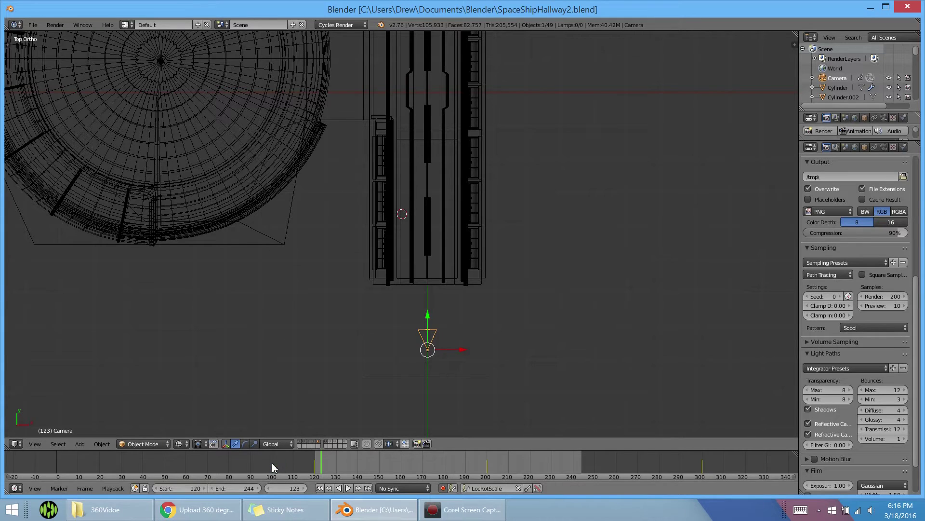
pyautogui.moveTo(427, 319); pyautogui.dragTo(421, 128)
pyautogui.moveTo(458, 231); pyautogui.dragTo(572, 309, button='middle')
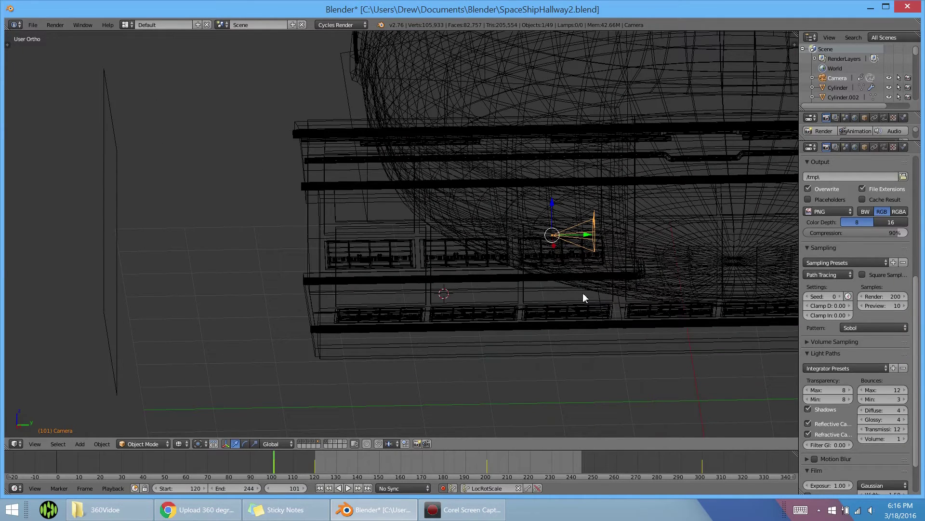
pyautogui.hotkey('alt', 'r')
pyautogui.write('rx90')
pyautogui.press('Return')
# - Adjust the camera's height along Z, then view through the camera in solid shading
pyautogui.moveTo(542, 230); pyautogui.dragTo(512, 213, button='middle')
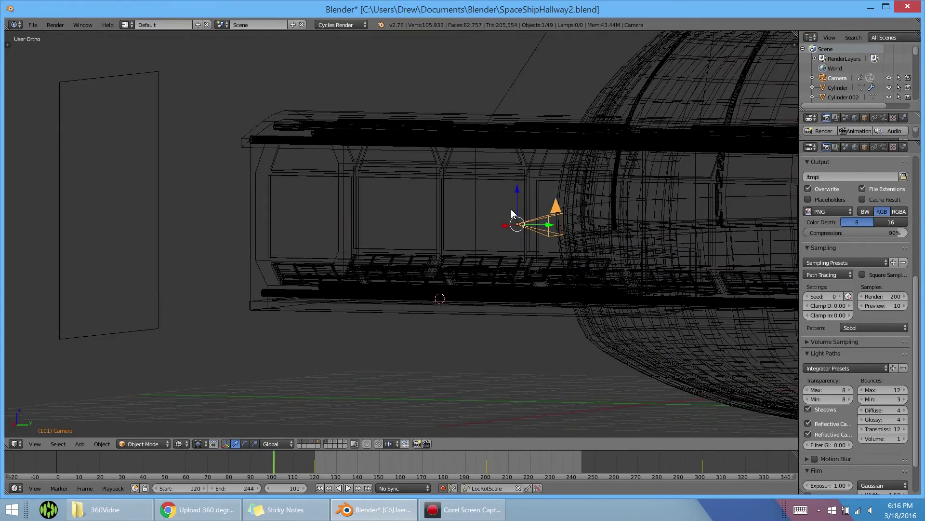
pyautogui.moveTo(506, 207); pyautogui.dragTo(472, 207, button='middle')
pyautogui.press('g')
pyautogui.press('z')
pyautogui.click(446, 176)
pyautogui.moveTo(445, 179); pyautogui.dragTo(627, 212, button='middle')
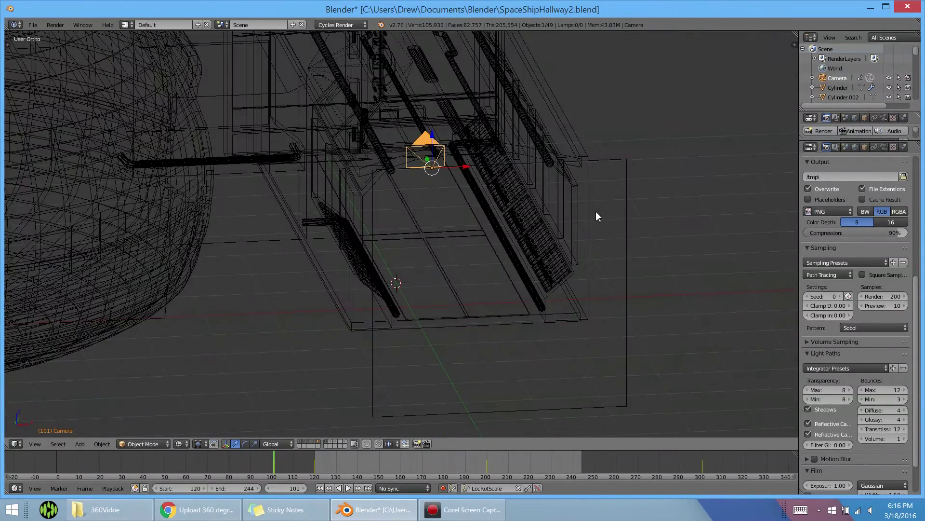
pyautogui.press('z')
pyautogui.press('KP_0')
pyautogui.scroll(-3, 554, 207)
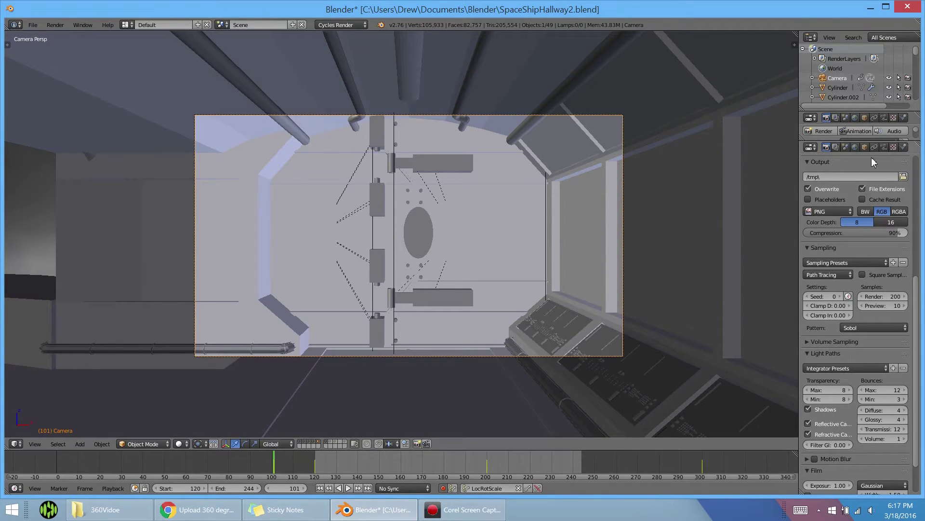
# - In the Camera data tab, set the lens to Panoramic with Type Equirectangular
pyautogui.click(883, 147)
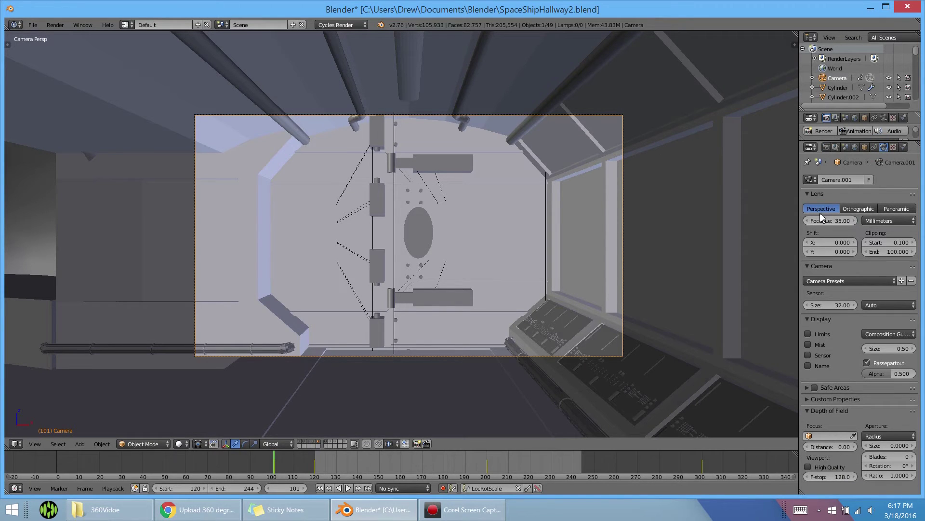
pyautogui.click(892, 207)
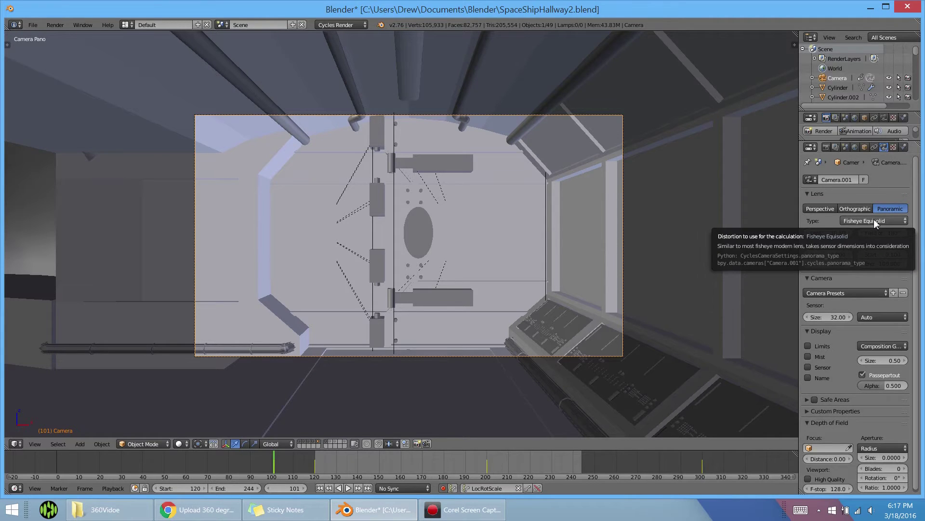
pyautogui.click(852, 221)
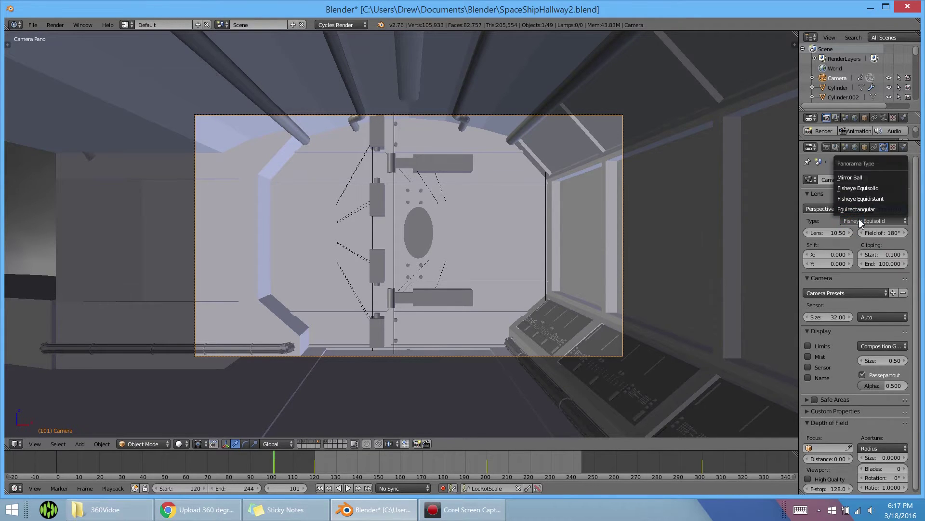
pyautogui.click(856, 209)
pyautogui.click(858, 212)
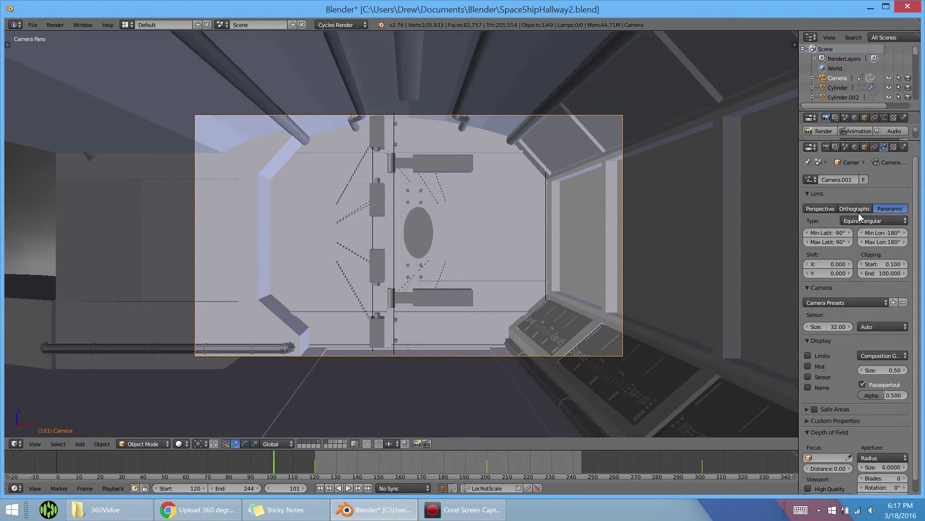
pyautogui.click(827, 146)
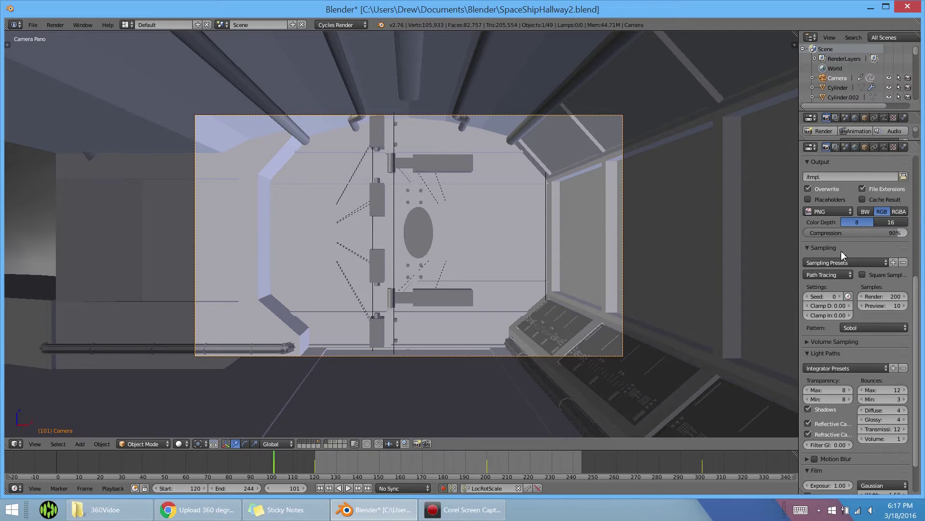
# - Set Resolution X to 3840, Resolution Y to 2160, and the resolution scale to 100%
pyautogui.scroll(-2, 841, 251)
pyautogui.scroll(8, 843, 283)
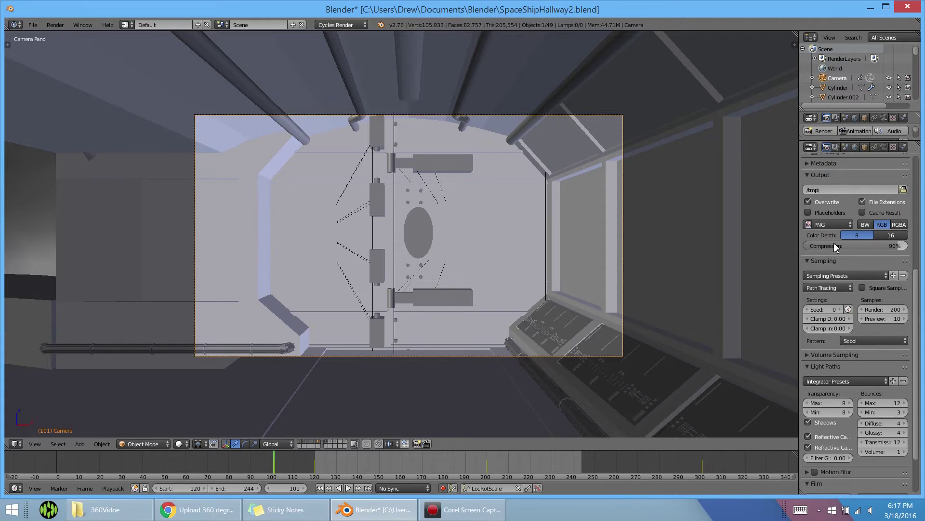
pyautogui.scroll(5, 835, 261)
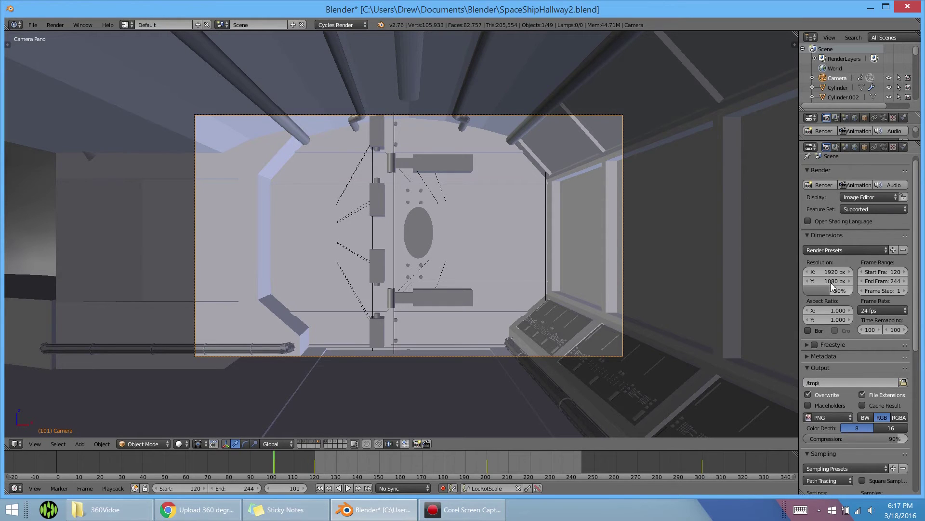
pyautogui.click(828, 273)
pyautogui.write('3840')
pyautogui.press('Return')
pyautogui.click(830, 281)
pyautogui.write('2160')
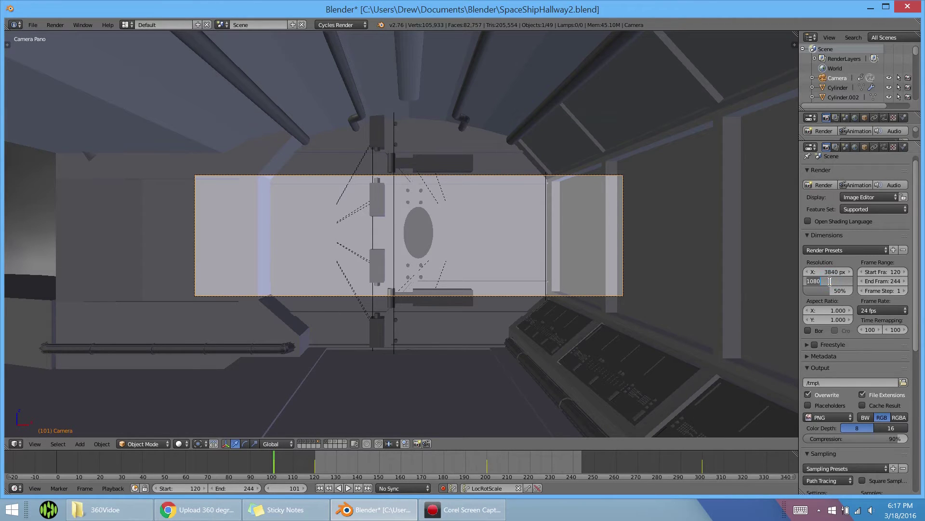
pyautogui.press('Return')
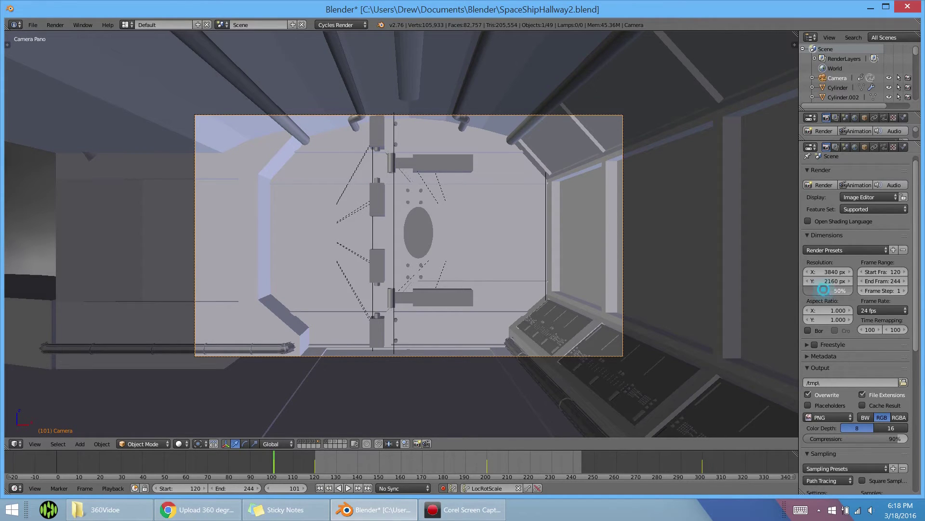
pyautogui.moveTo(823, 289); pyautogui.dragTo(855, 290)
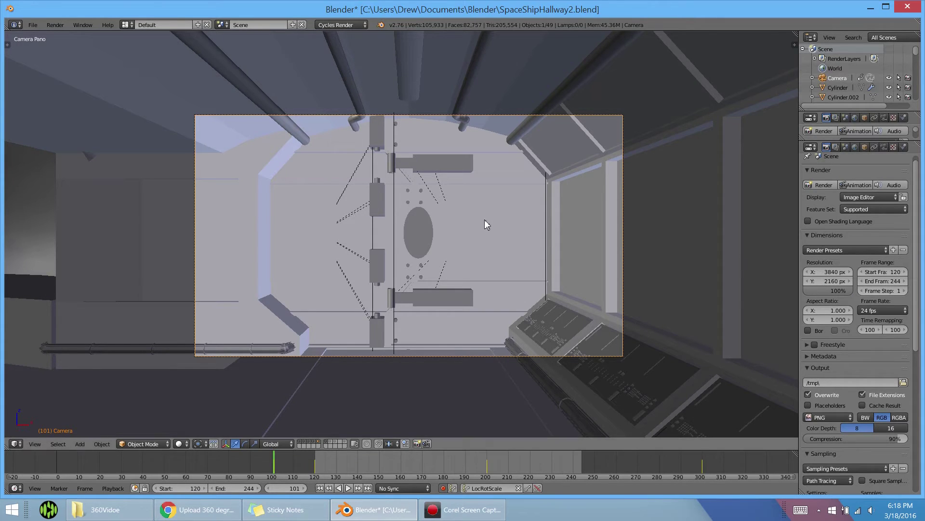
pyautogui.press('F12')
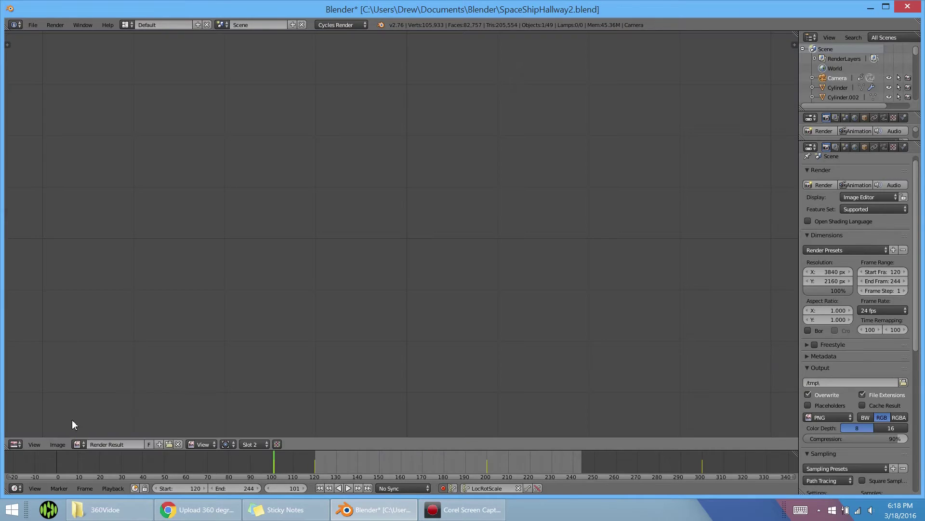
pyautogui.click(56, 444)
pyautogui.press('Escape')
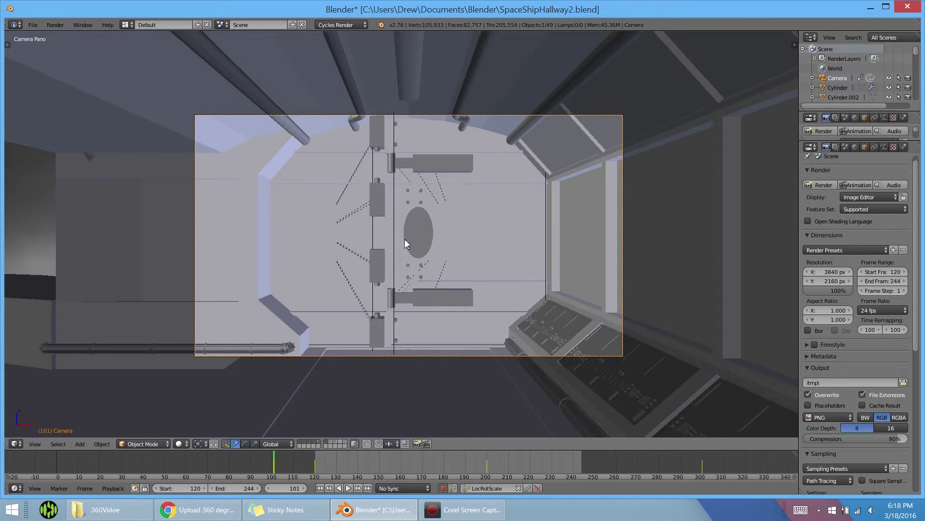
pyautogui.scroll(-2, 412, 231)
pyautogui.scroll(3, 421, 224)
pyautogui.scroll(-2, 843, 275)
# - Choose a folder for the rendered output
pyautogui.scroll(-1, 843, 275)
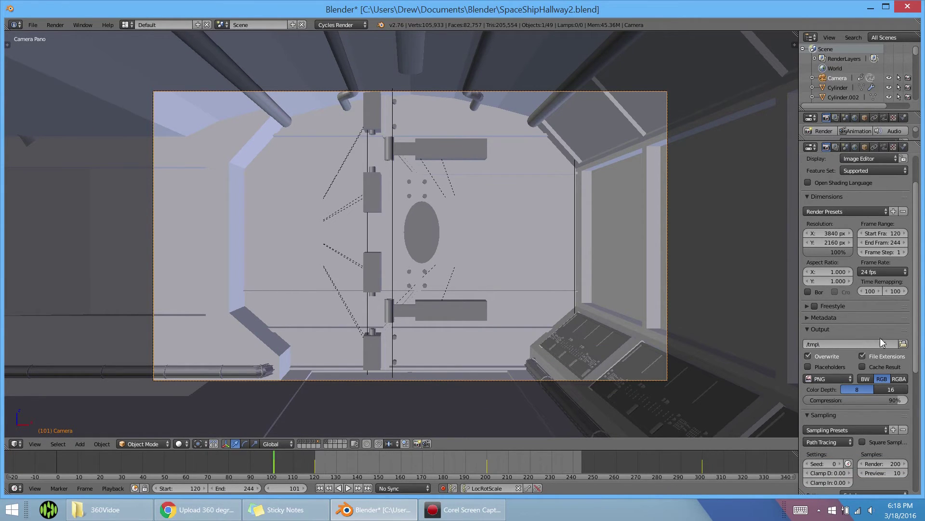
pyautogui.click(903, 344)
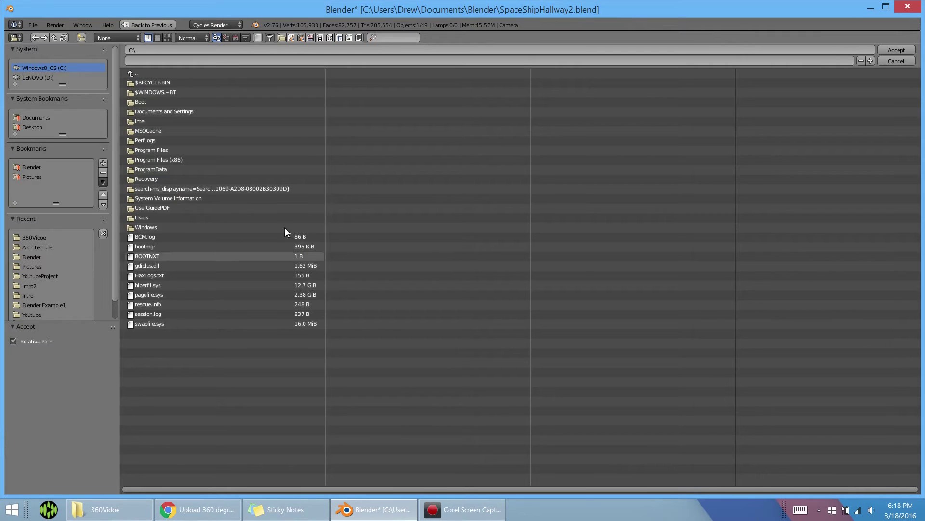
pyautogui.click(905, 51)
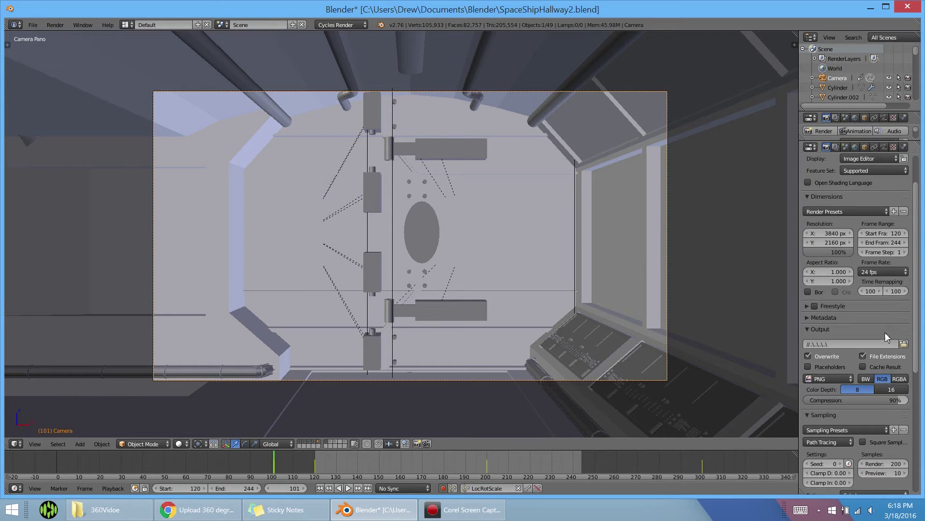
# - Change the output File Format from PNG to MPEG with MPEG-4 encoding format
pyautogui.click(810, 379)
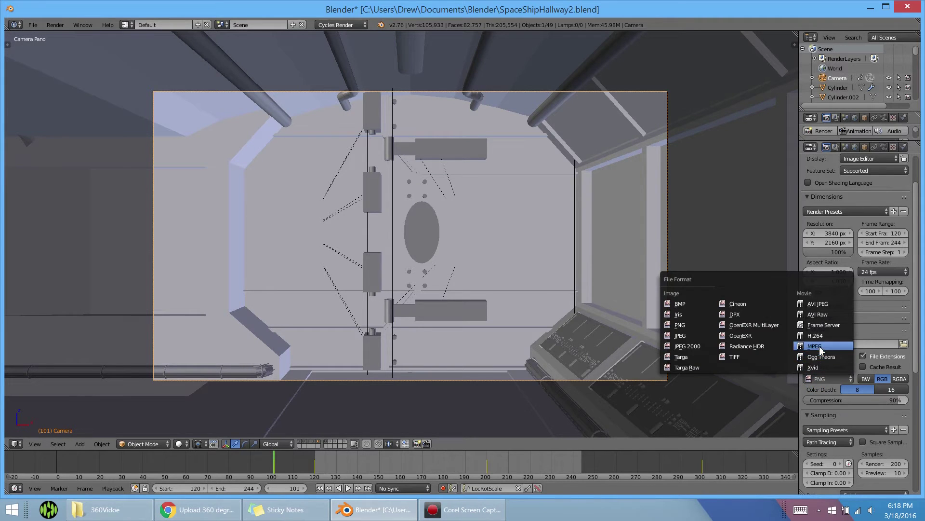
pyautogui.click(820, 345)
pyautogui.click(828, 394)
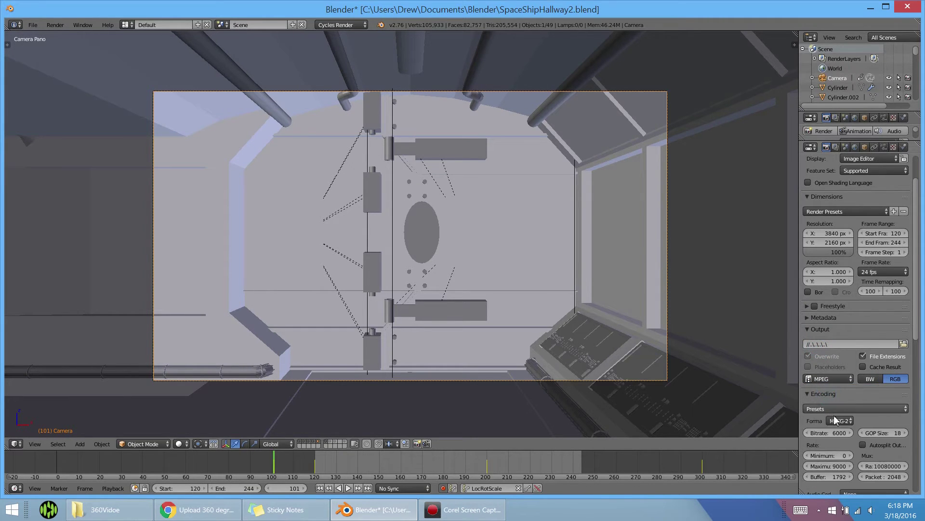
pyautogui.click(838, 421)
pyautogui.click(842, 389)
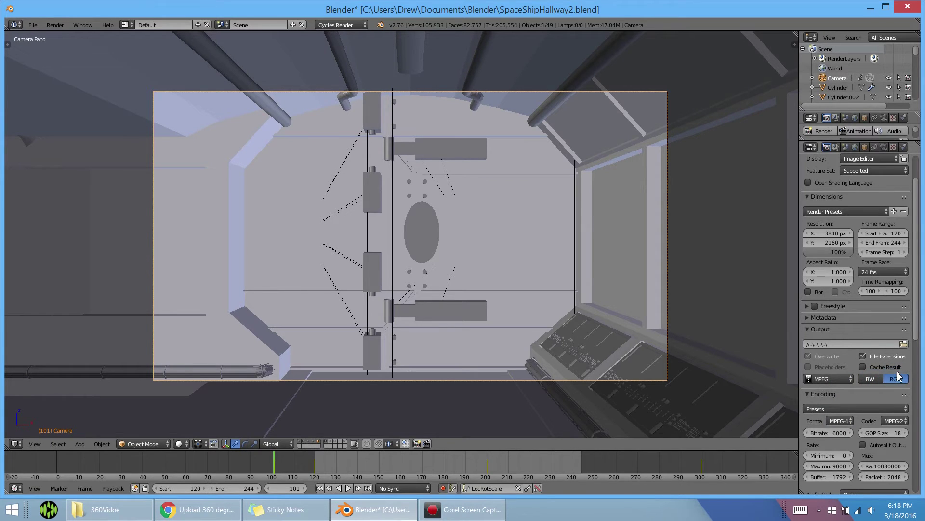
pyautogui.scroll(2, 894, 378)
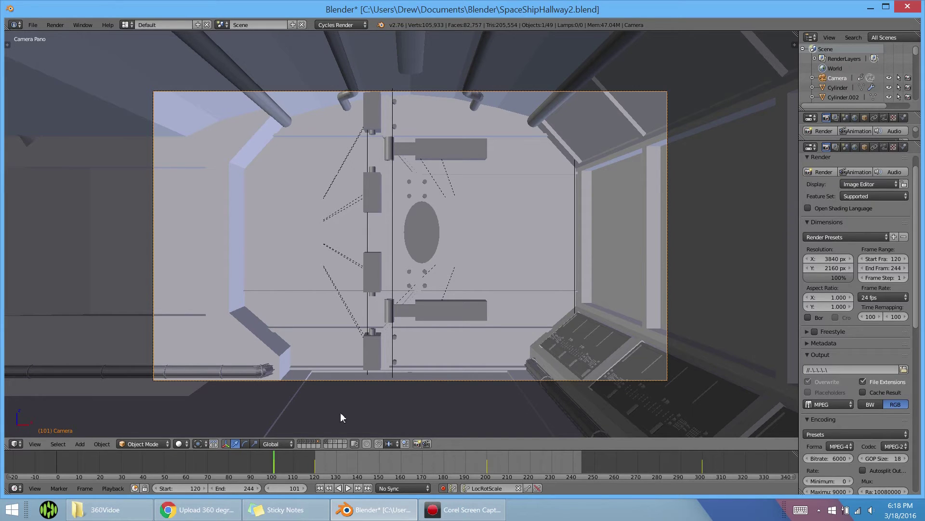
# - View spaceship2image in Photo Viewer, zooming and panning toward the corridor door, then close it
pyautogui.click(109, 509)
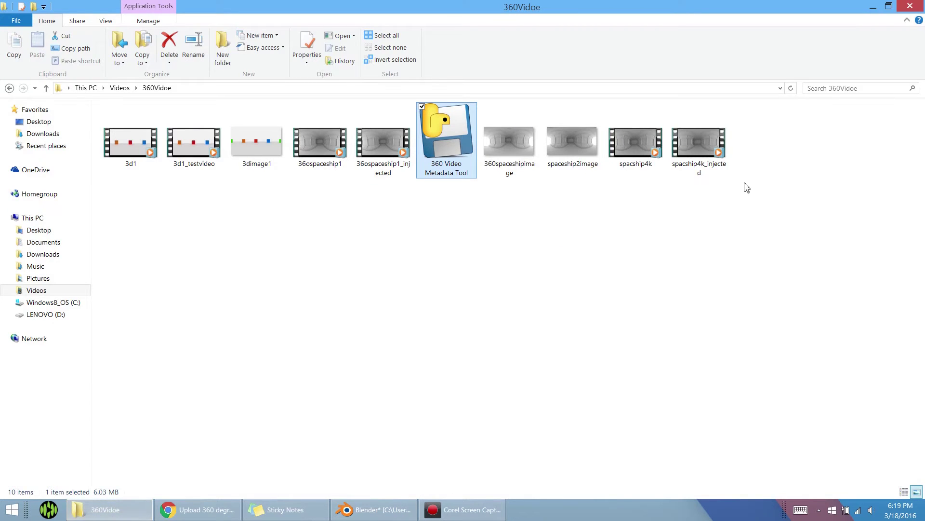
pyautogui.doubleClick(583, 154)
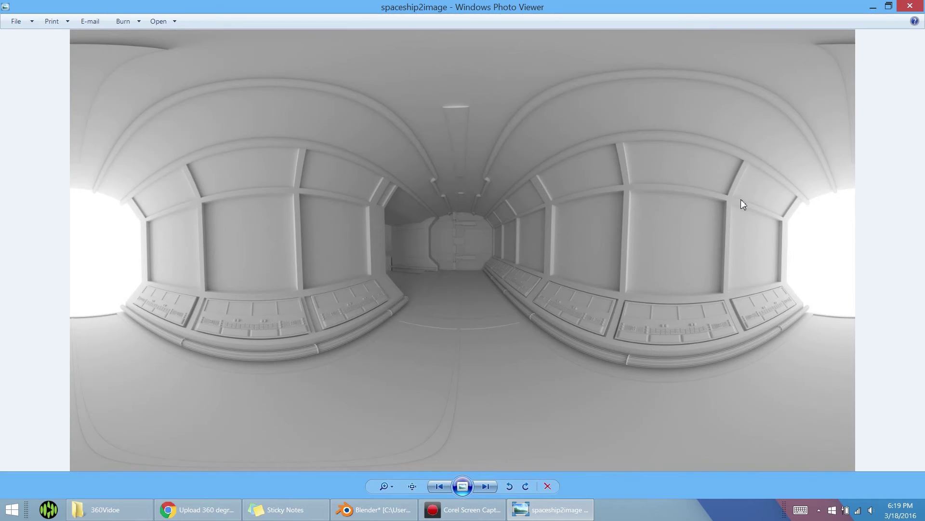
pyautogui.scroll(5, 226, 231)
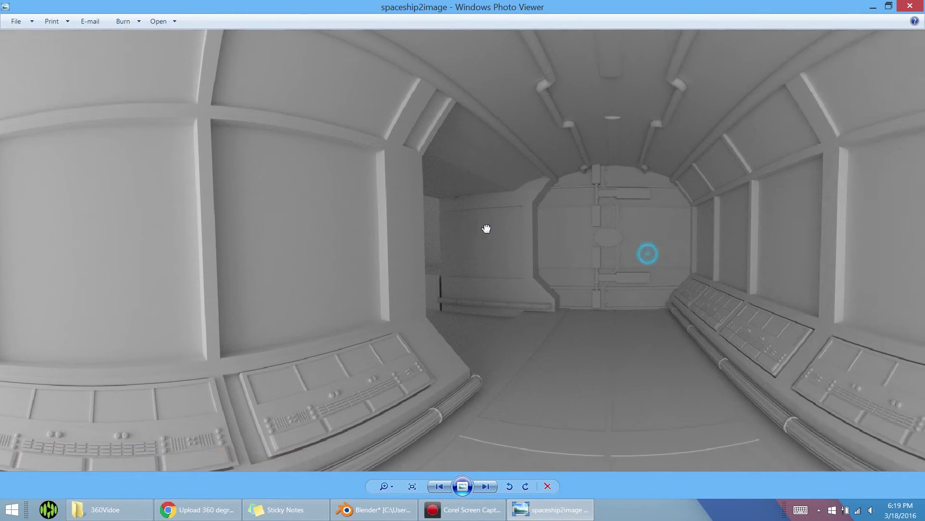
pyautogui.moveTo(647, 252); pyautogui.dragTo(436, 236)
pyautogui.scroll(6, 436, 236)
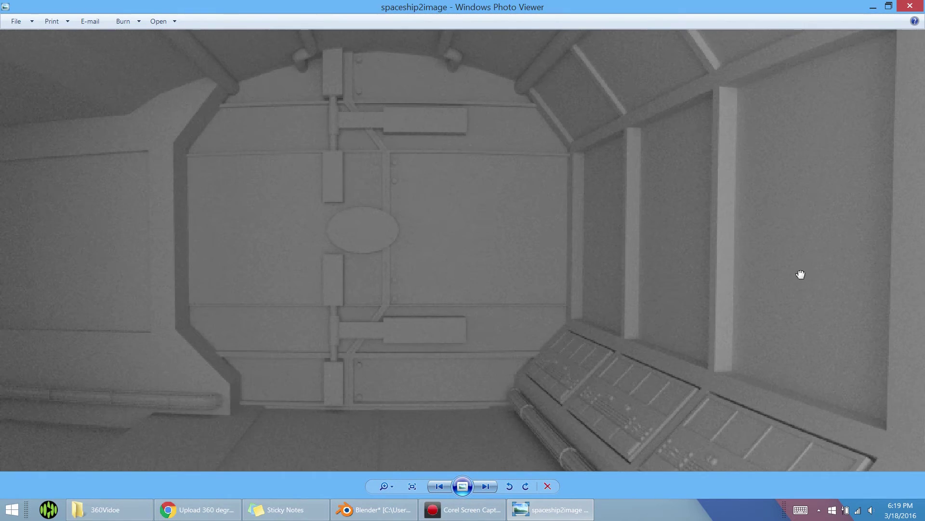
pyautogui.scroll(-10, 158, 245)
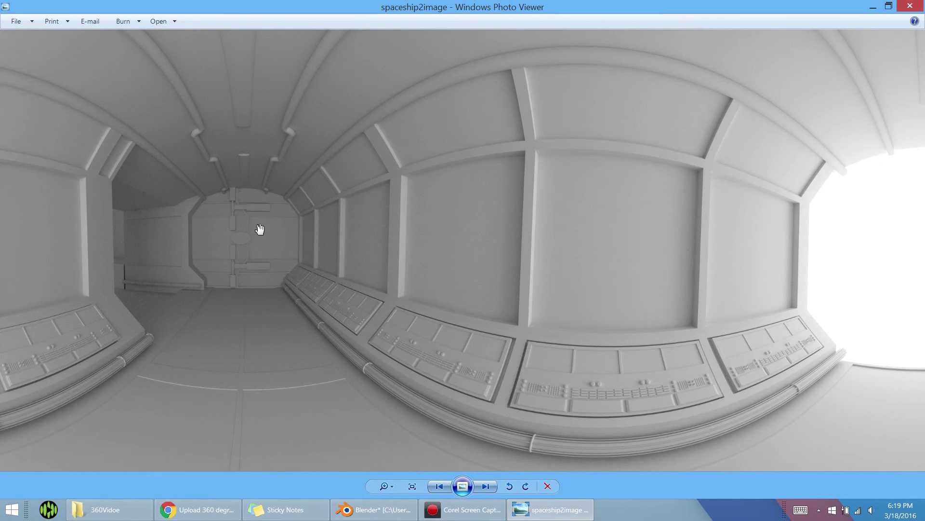
pyautogui.moveTo(122, 209); pyautogui.dragTo(431, 200)
pyautogui.scroll(3, 286, 223)
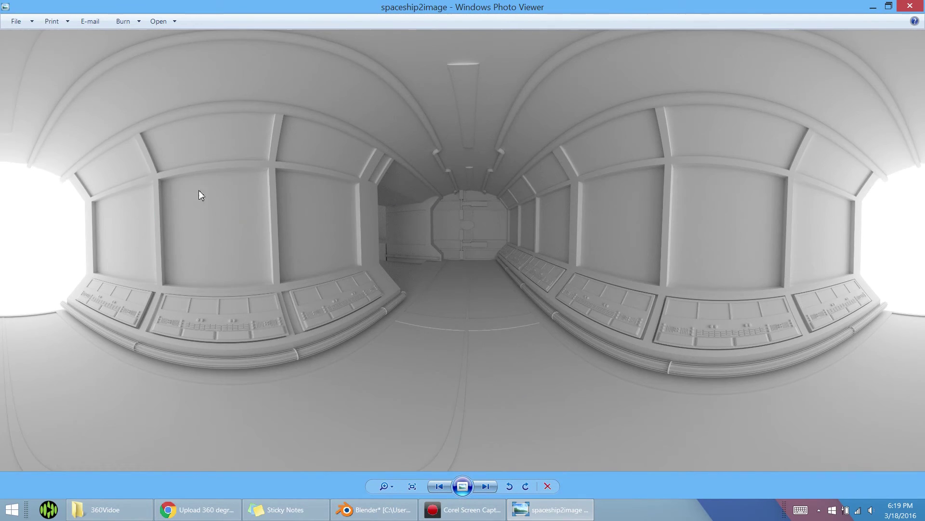
pyautogui.scroll(-2, 203, 193)
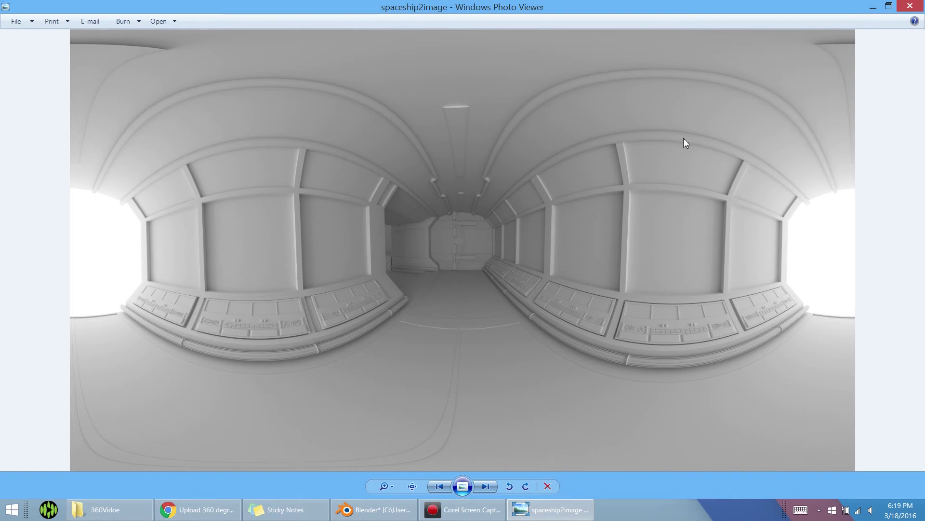
pyautogui.click(909, 7)
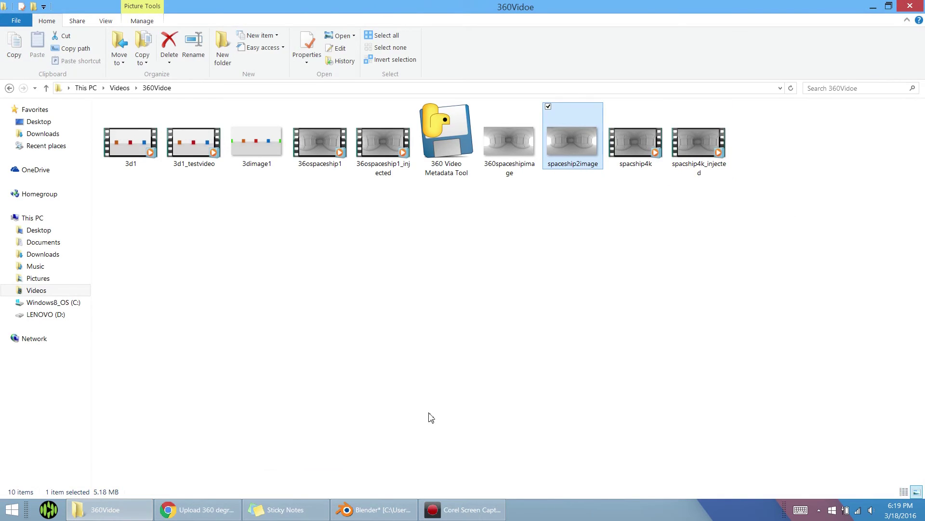
# - Read the Upload 360 degree videos help page's Prepare for upload steps, then return to the 360Vidoe folder
pyautogui.click(198, 510)
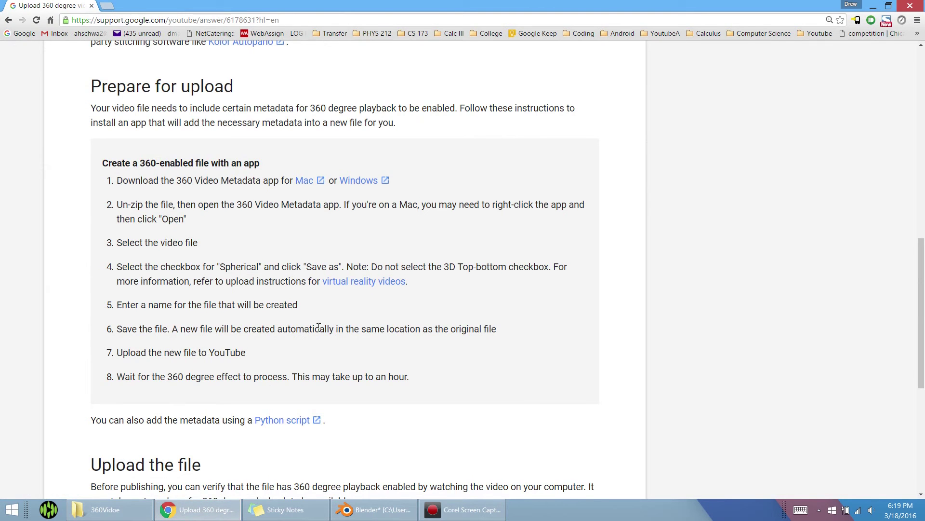
pyautogui.scroll(10, 203, 333)
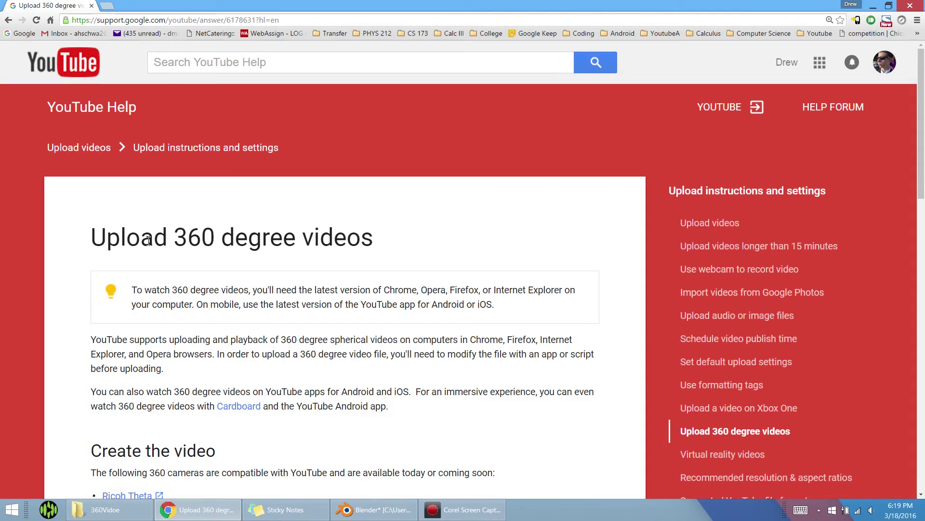
pyautogui.moveTo(143, 239); pyautogui.dragTo(277, 245)
pyautogui.click(329, 241)
pyautogui.scroll(-10, 330, 241)
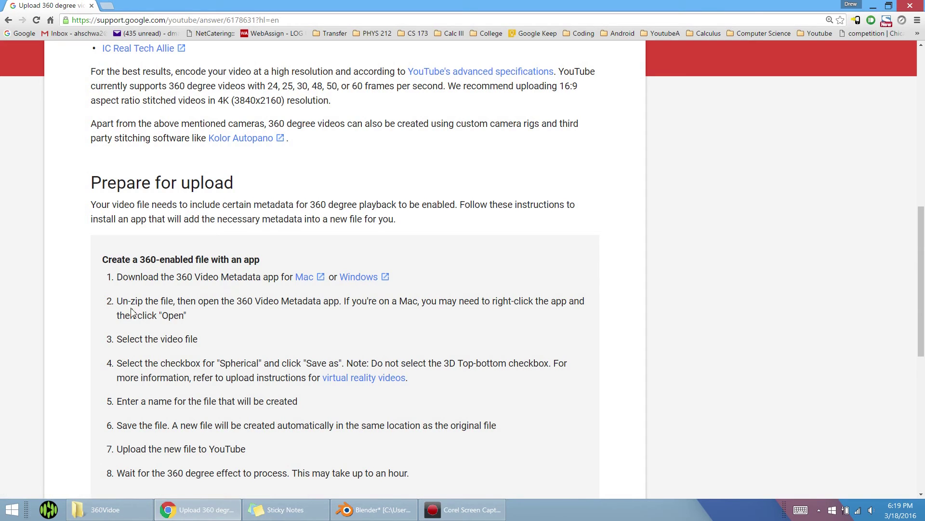
pyautogui.click(104, 509)
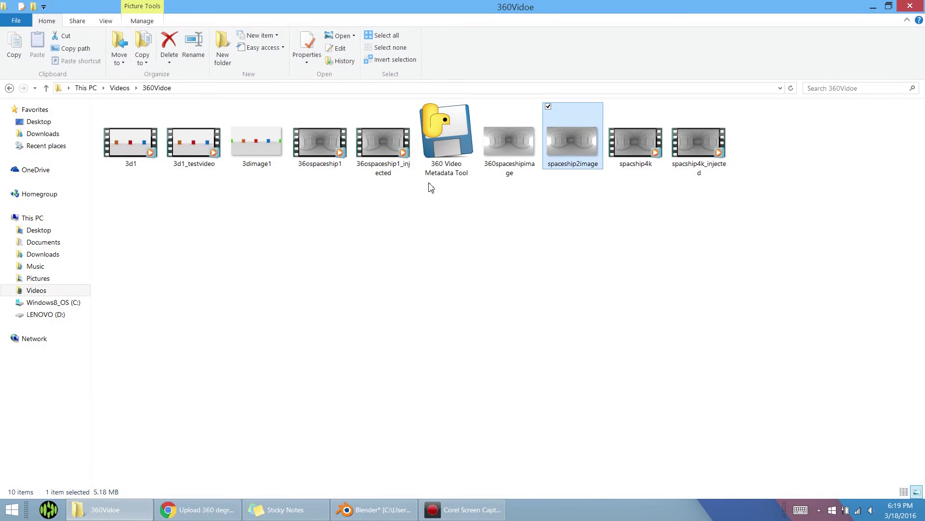
# - Load spacship4k into the 360 Video Metadata Tool, tick Spherical, cancel Save as, and close the tool
pyautogui.doubleClick(455, 138)
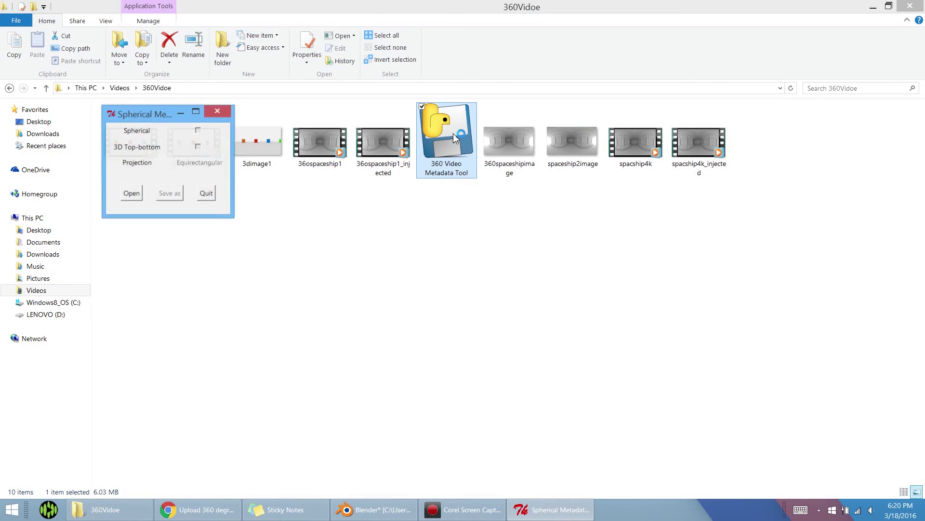
pyautogui.click(131, 196)
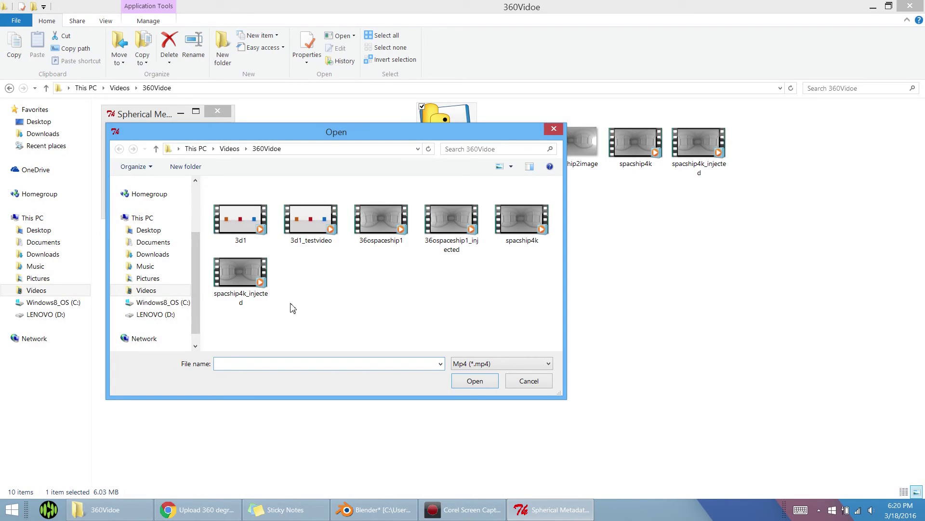
pyautogui.doubleClick(529, 223)
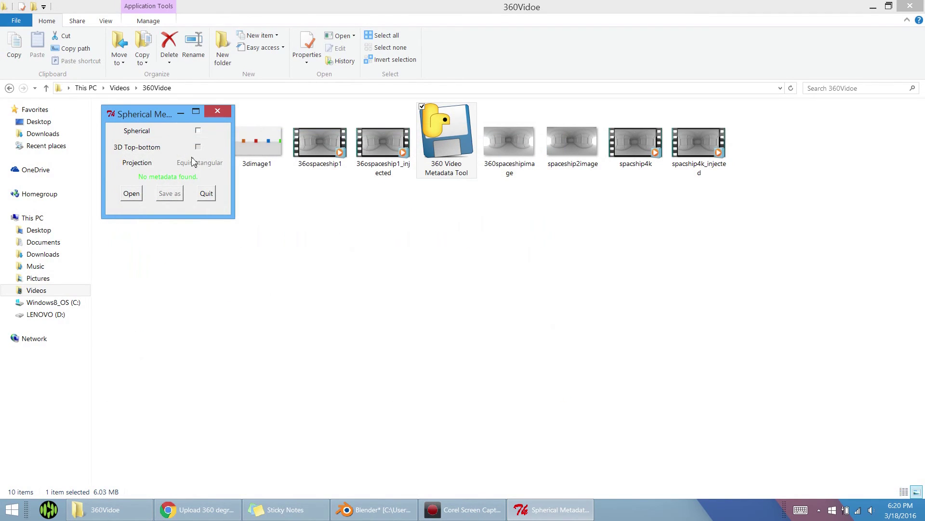
pyautogui.click(198, 132)
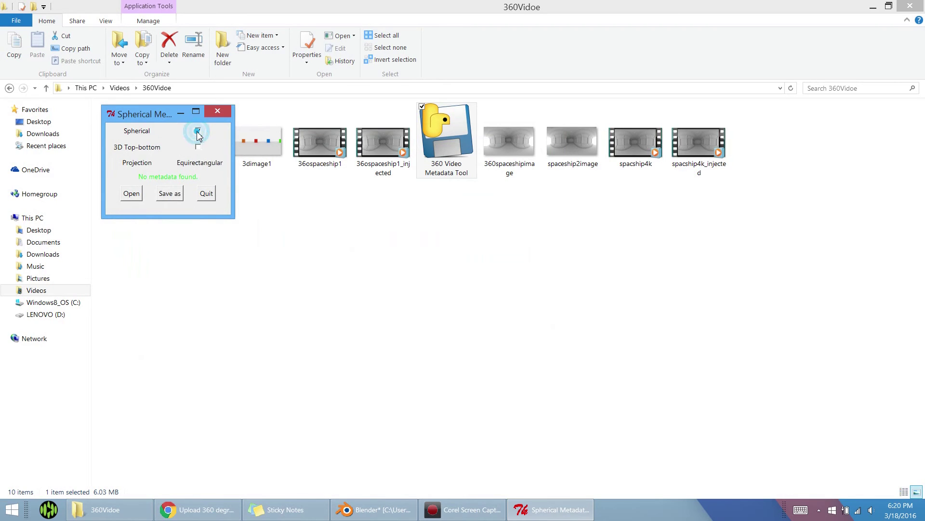
pyautogui.click(170, 193)
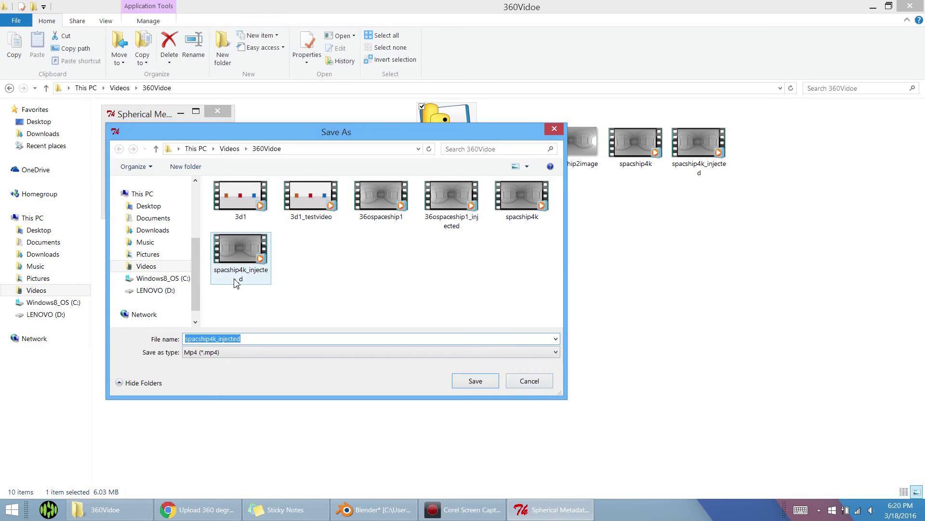
pyautogui.click(522, 383)
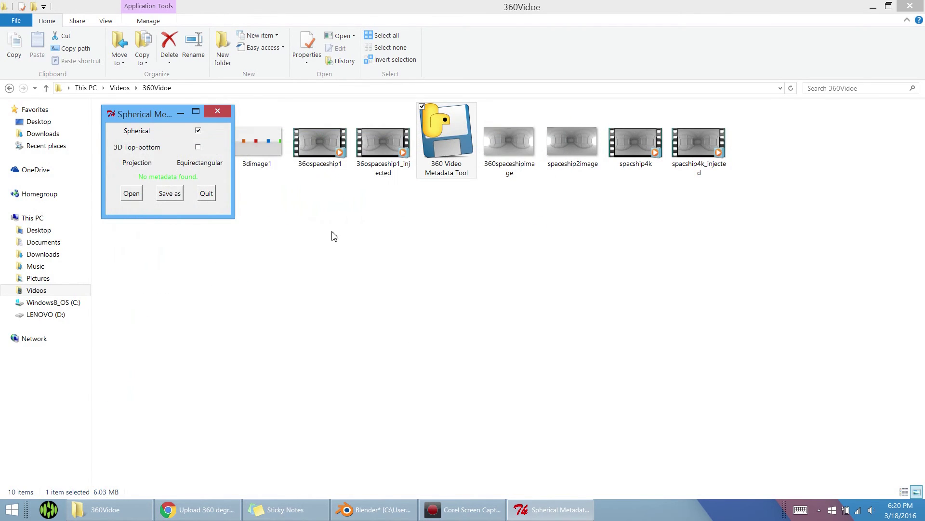
pyautogui.click(217, 111)
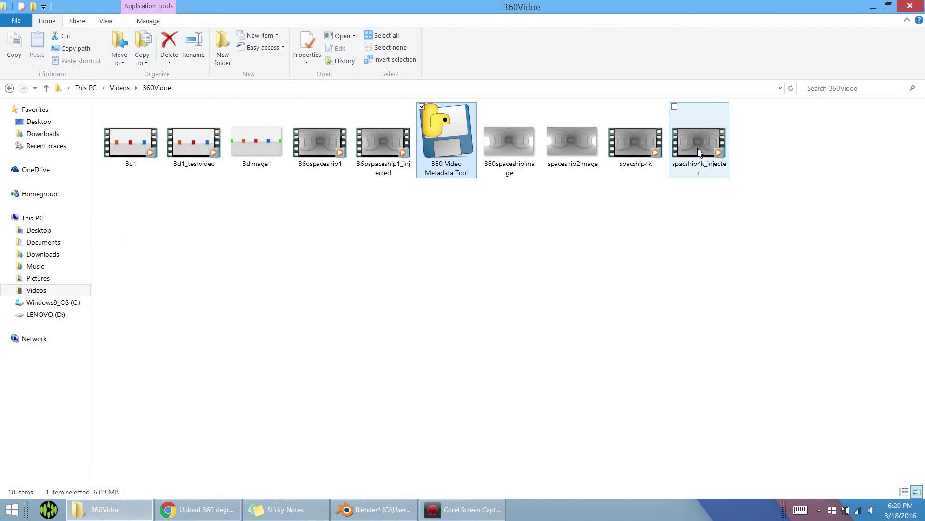
pyautogui.doubleClick(641, 149)
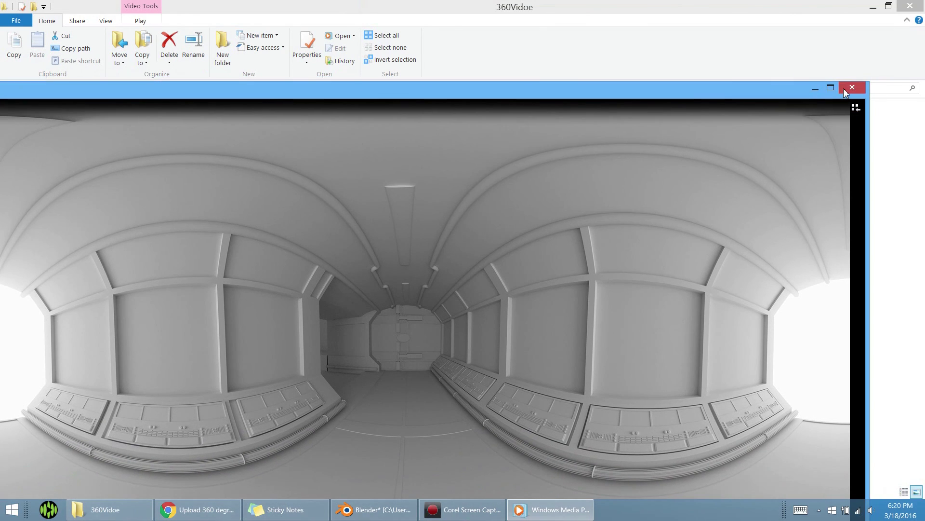
pyautogui.click(837, 86)
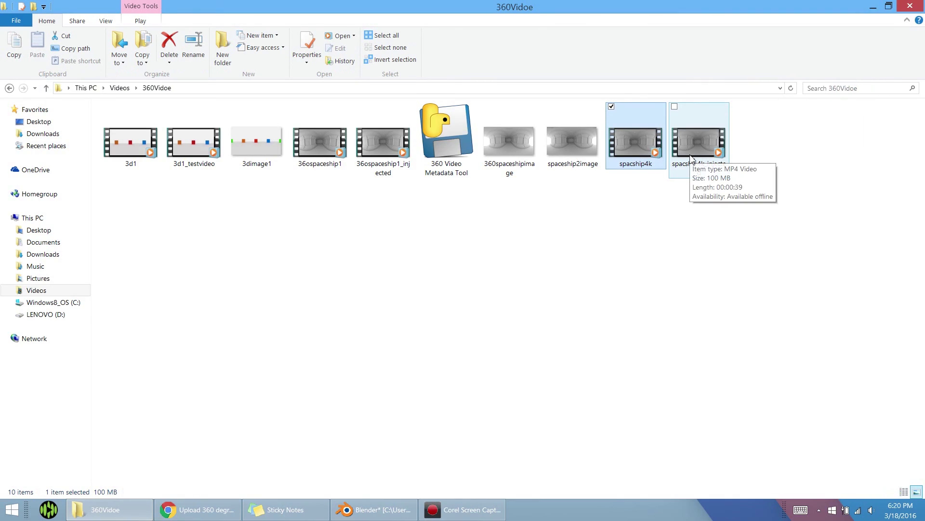